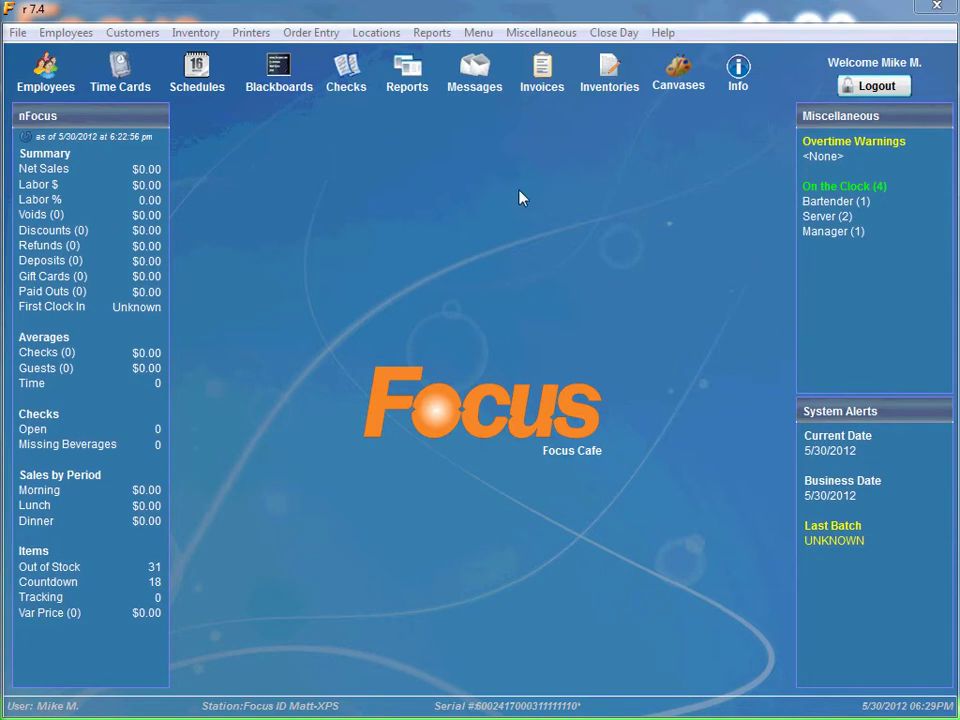
Step: Open the Employees window and start a new blank employee record
left_click(44, 30)
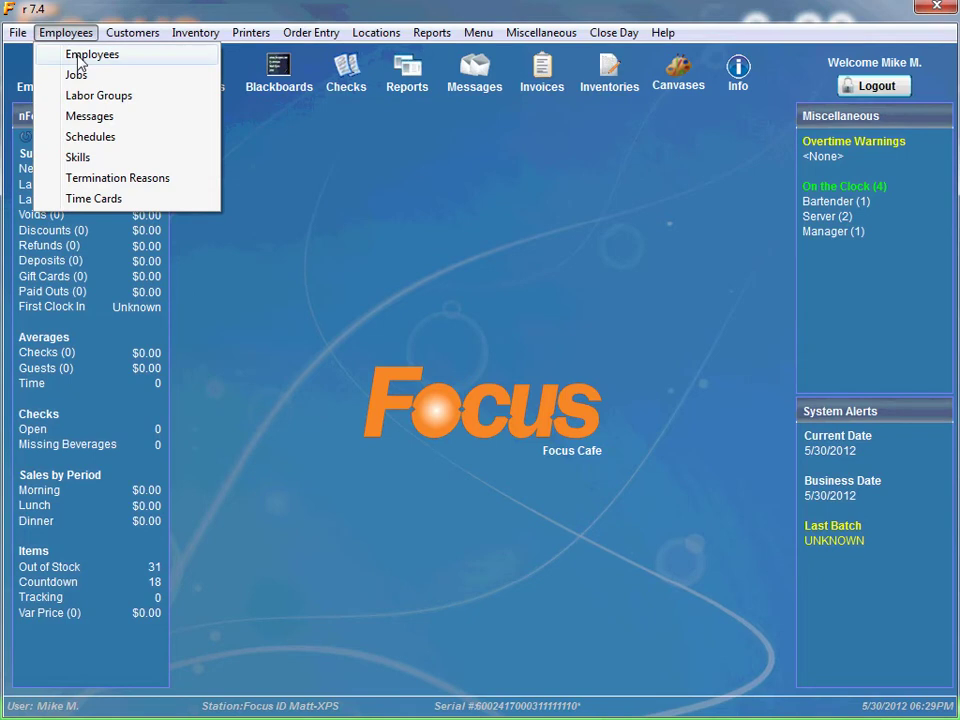
left_click(291, 167)
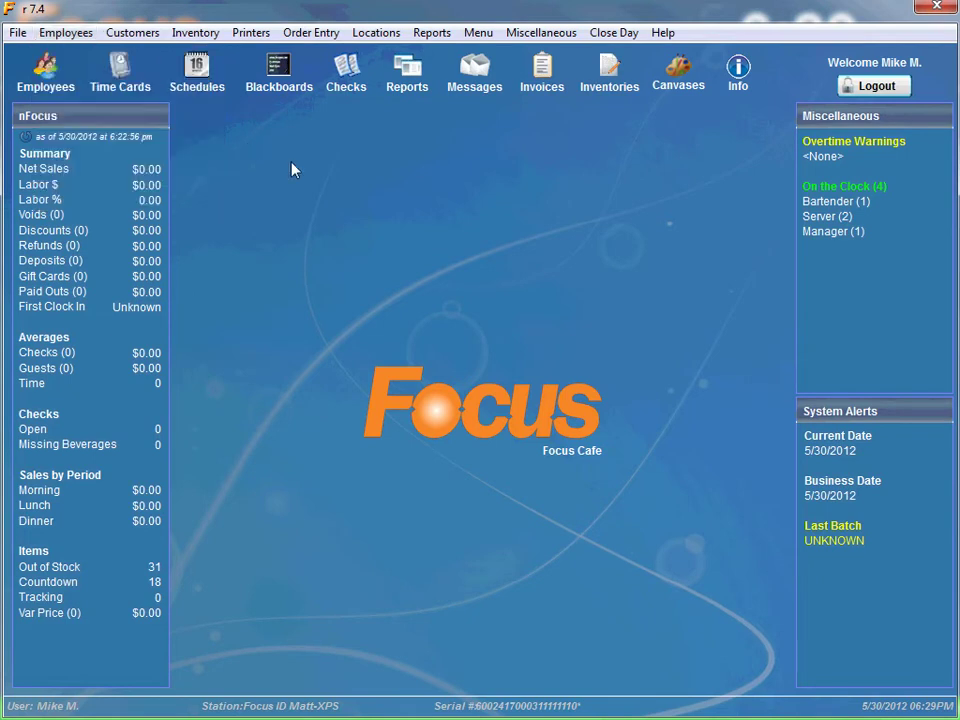
left_click(45, 70)
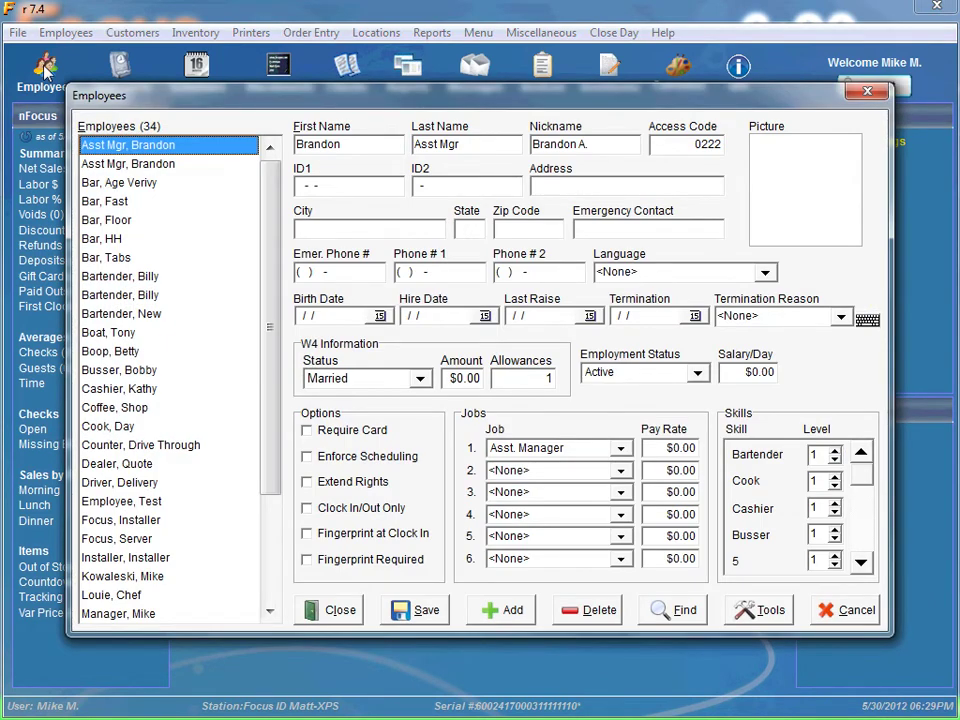
left_click(510, 610)
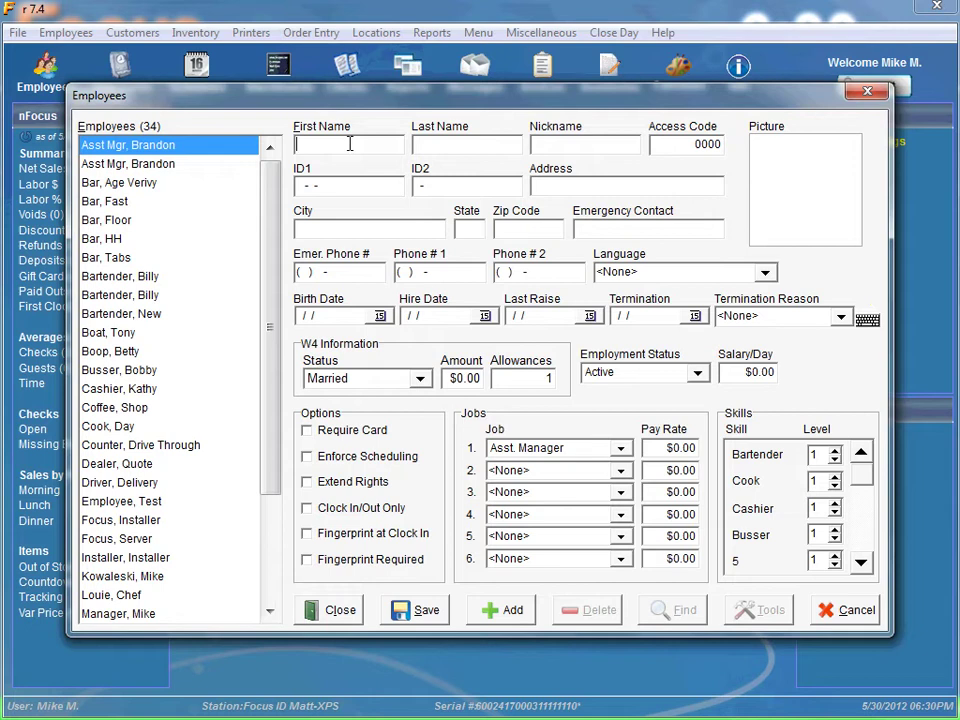
Step: Enter the employee's first and last name, keeping the automatic nickname
key("Tab")
key("Tab")
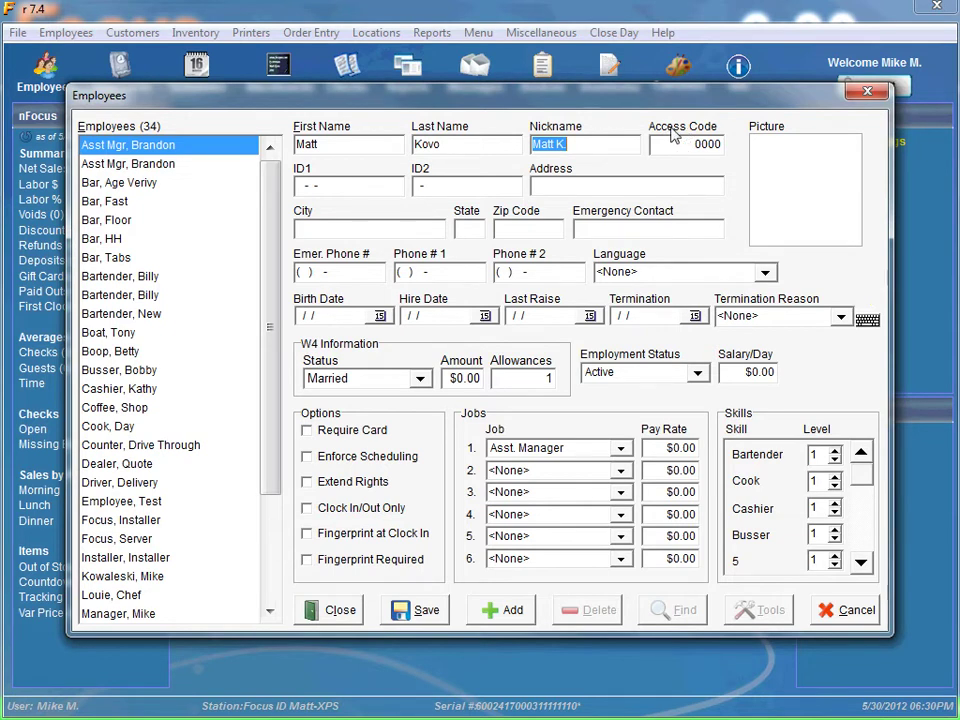
Step: Replace the Access Code with the employee's new four-digit code
left_click(664, 144)
type("2")
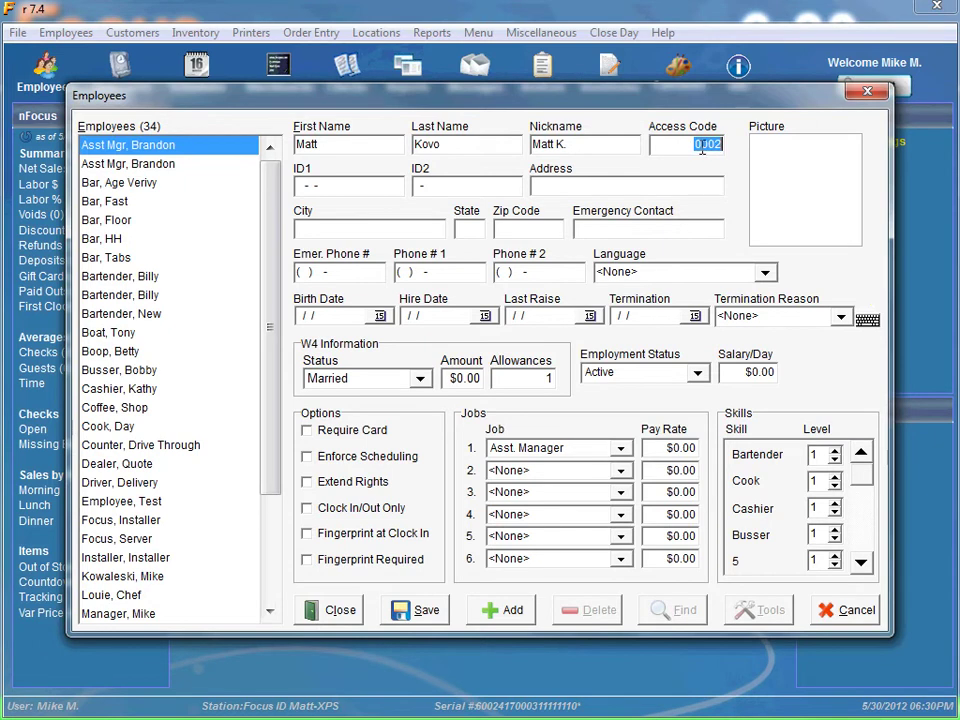
left_click_drag(703, 146, 668, 152)
Step: Set job 1 to Bartender with a 7.25 pay rate and save the record
left_click(622, 450)
left_click_drag(623, 536, 623, 497)
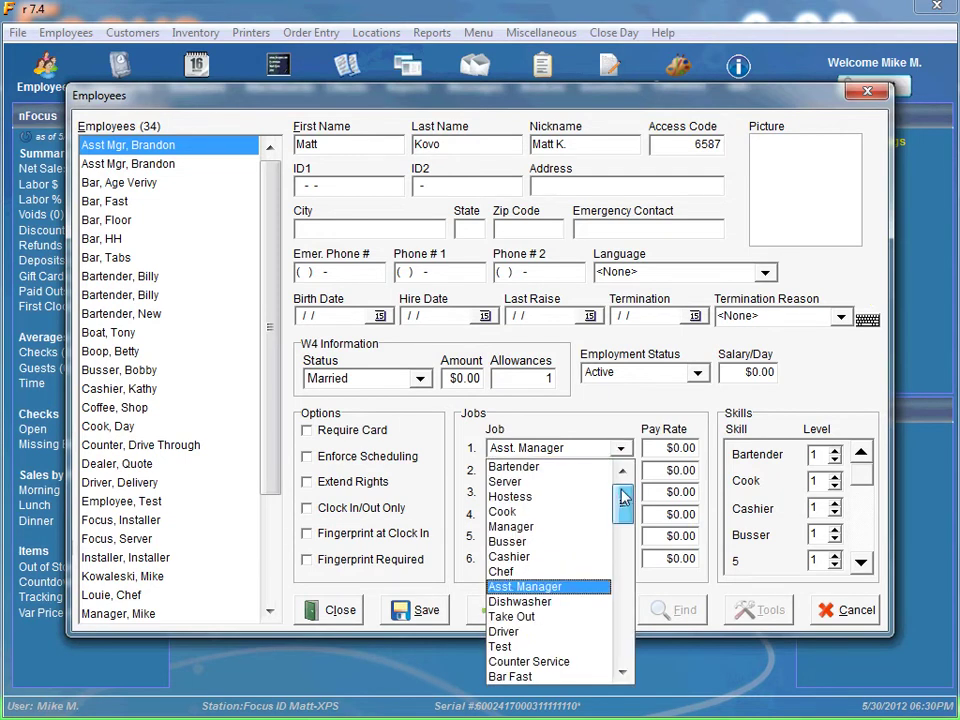
left_click(536, 466)
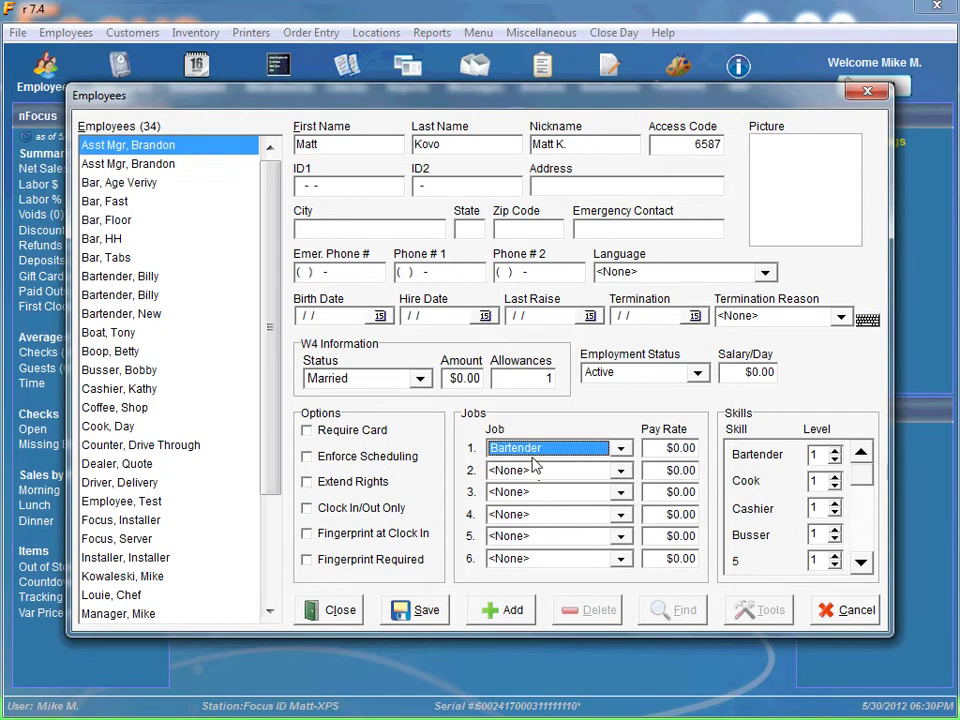
left_click(645, 450)
type("7.2")
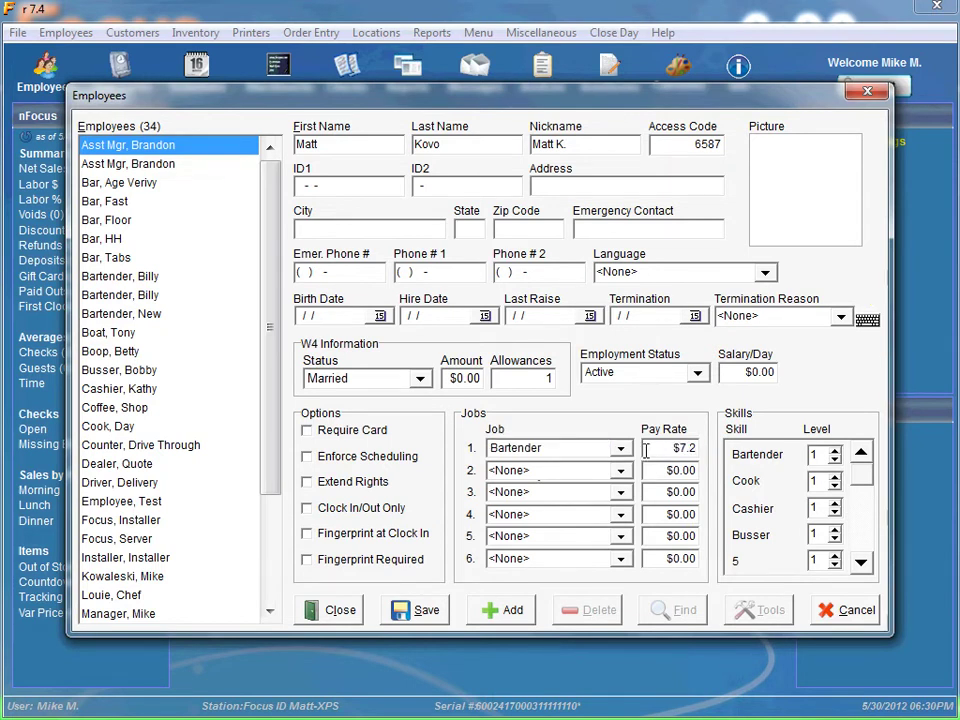
type("5")
left_click(424, 612)
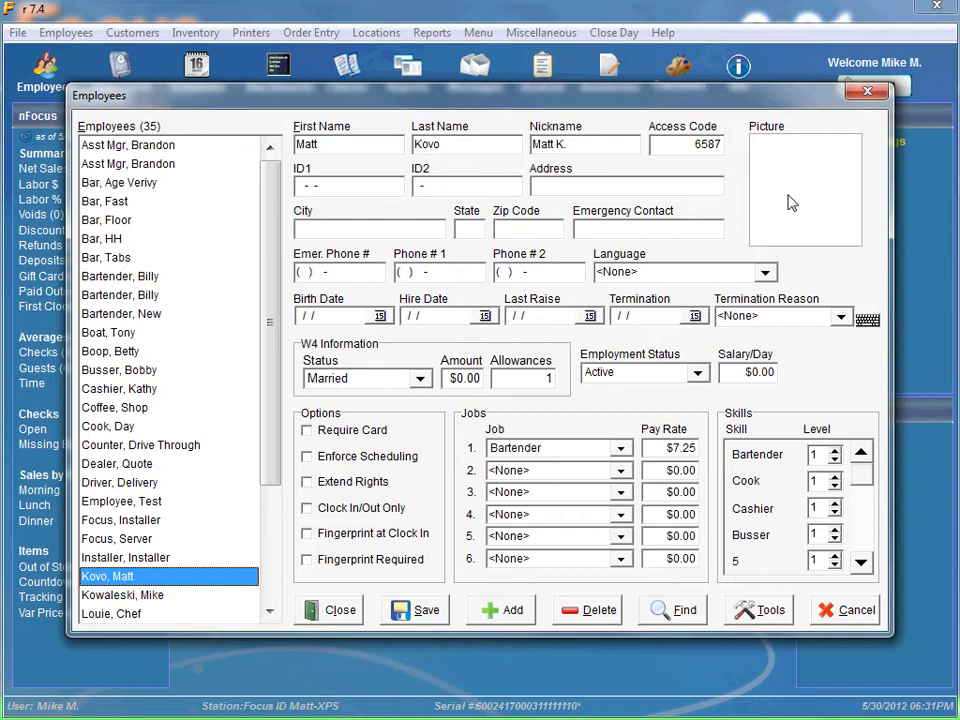
Step: Load the employee's jpeg photo from the Images folder into the Picture box
left_click(793, 189)
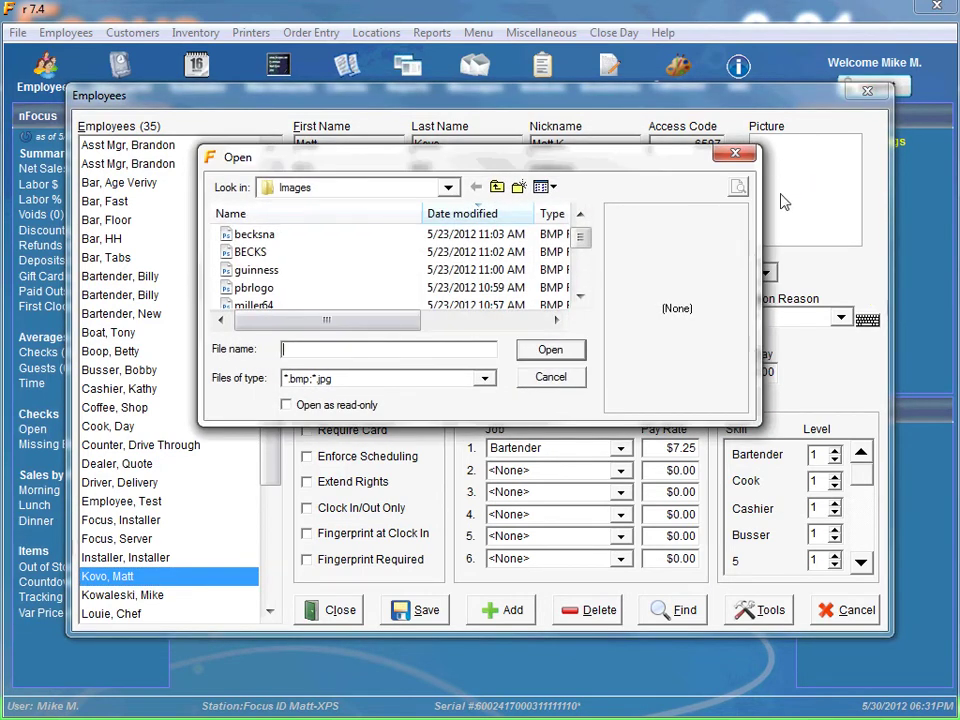
type("matt")
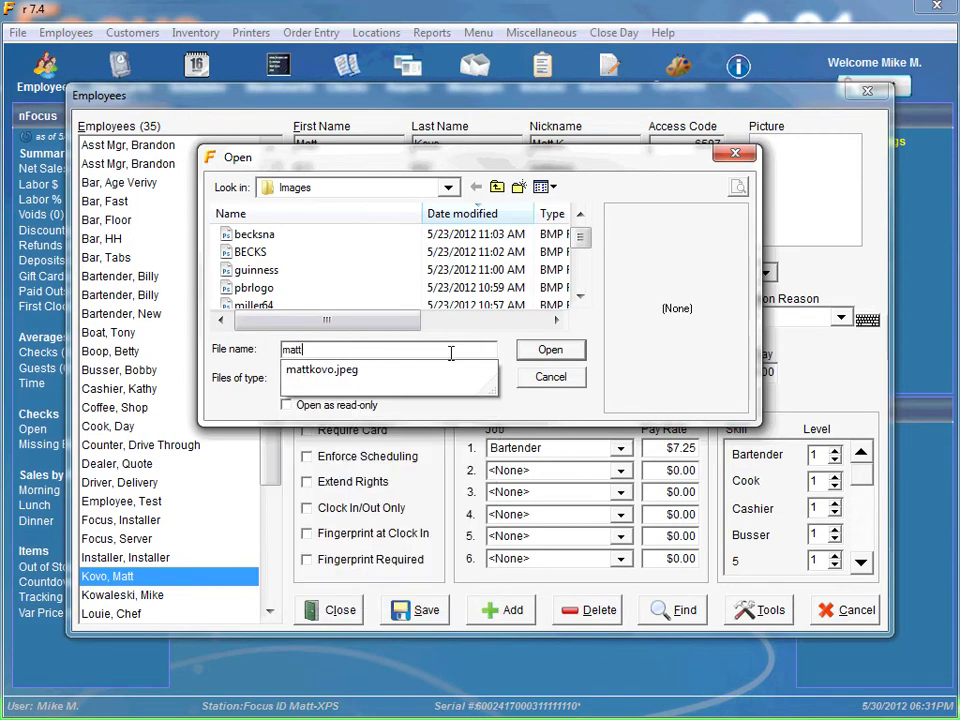
left_click(331, 371)
left_click(549, 354)
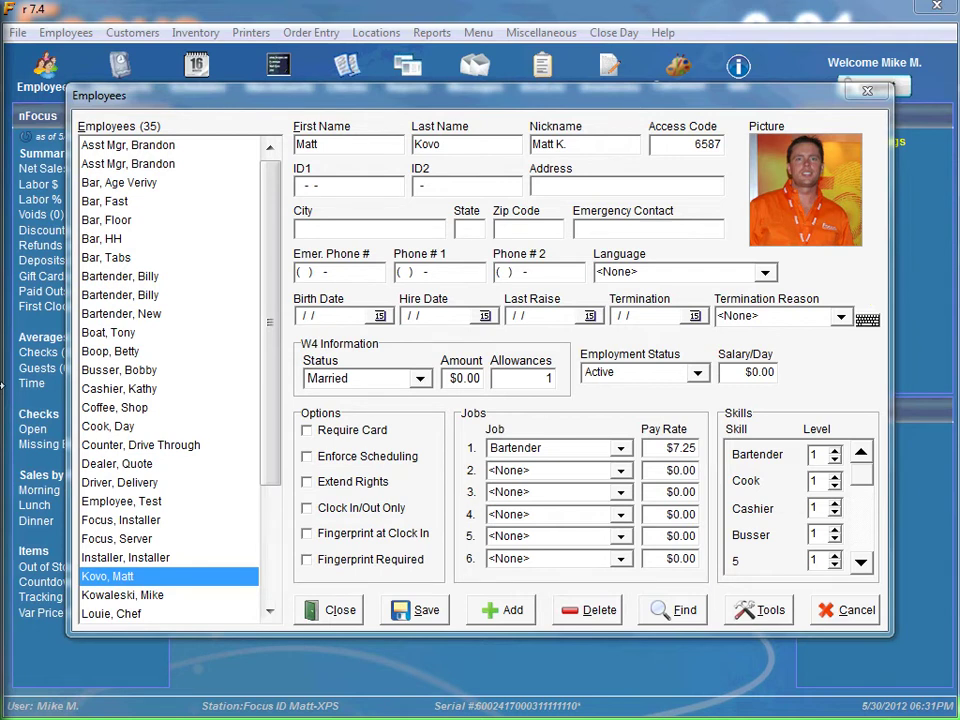
Step: Fill the ID1 and ID2 fields with the employee's identification numbers
left_click(447, 290)
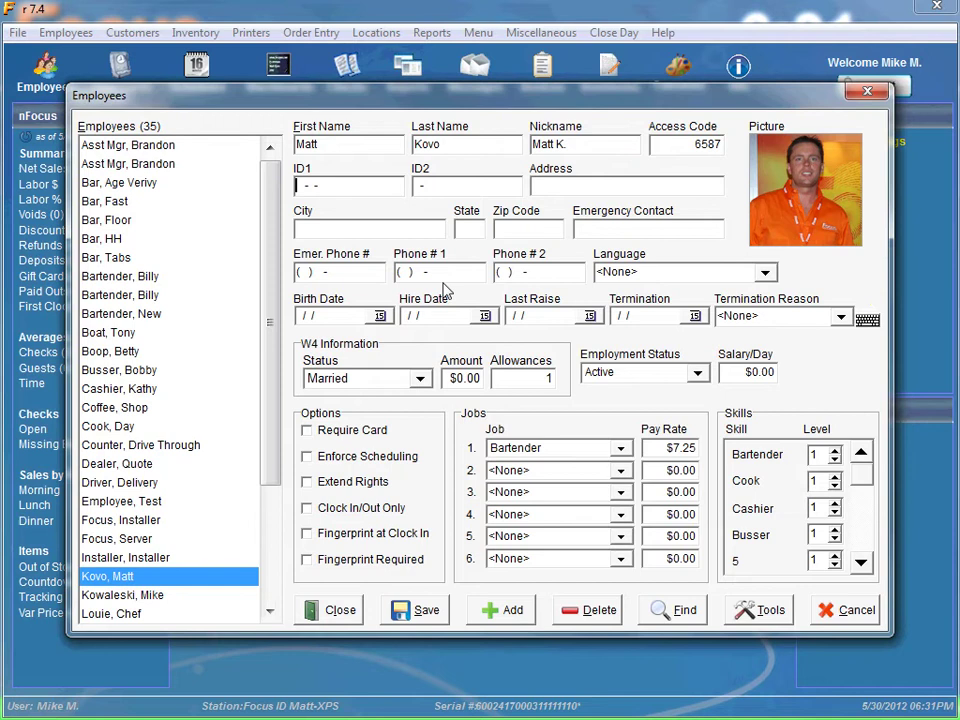
type("123456789")
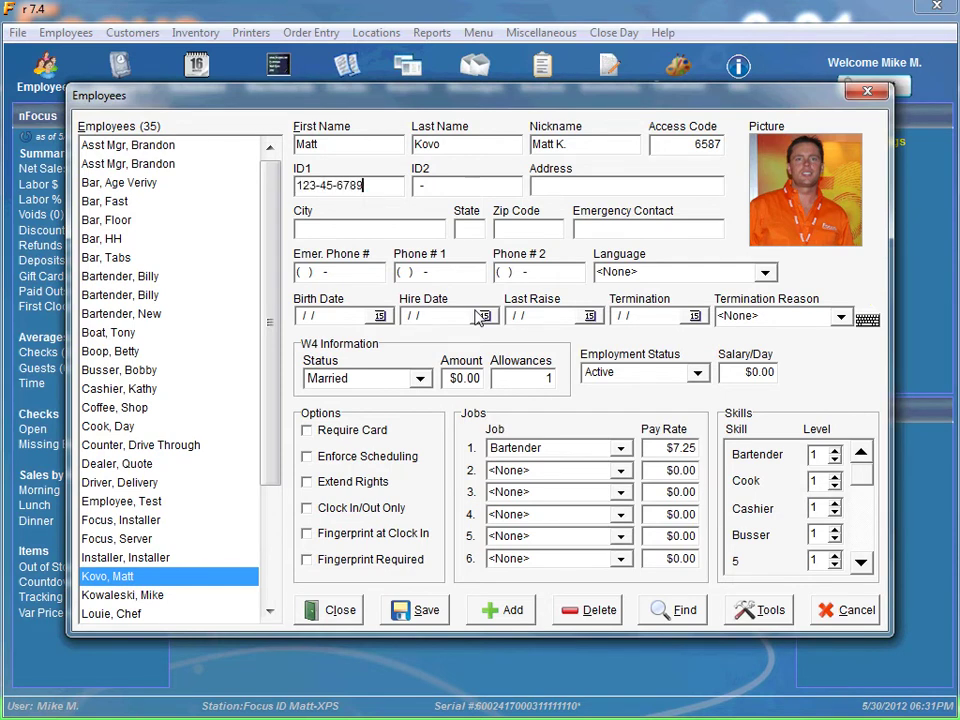
left_click(420, 190)
type("1234567")
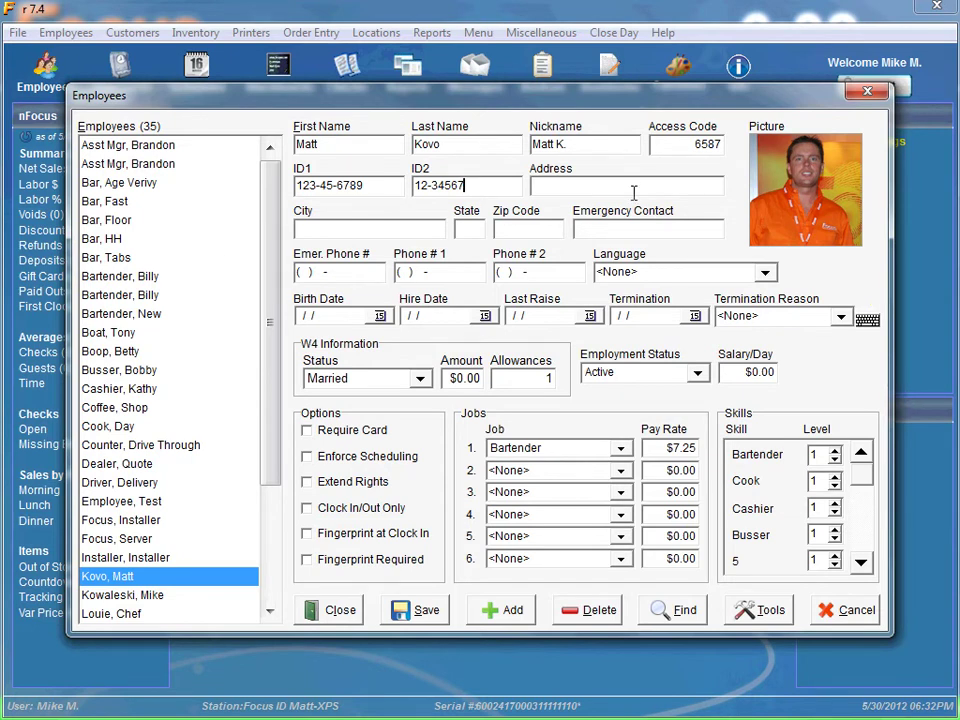
Step: Enter the employee's street address, city, state and zip code
left_click(601, 185)
type("123 Main St")
key("Tab")
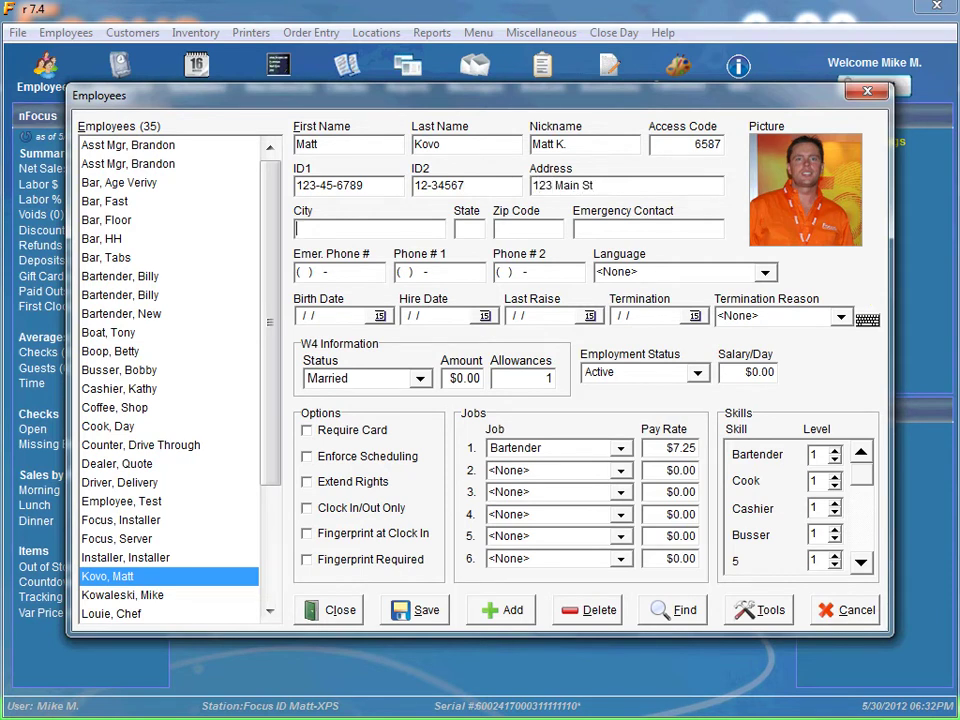
type("Houston")
key("Tab")
type("TX")
key("Tab")
type("77007")
Step: Add the emergency contact's name and phone, plus the Phone # 1 and Phone # 2 numbers
key("Tab")
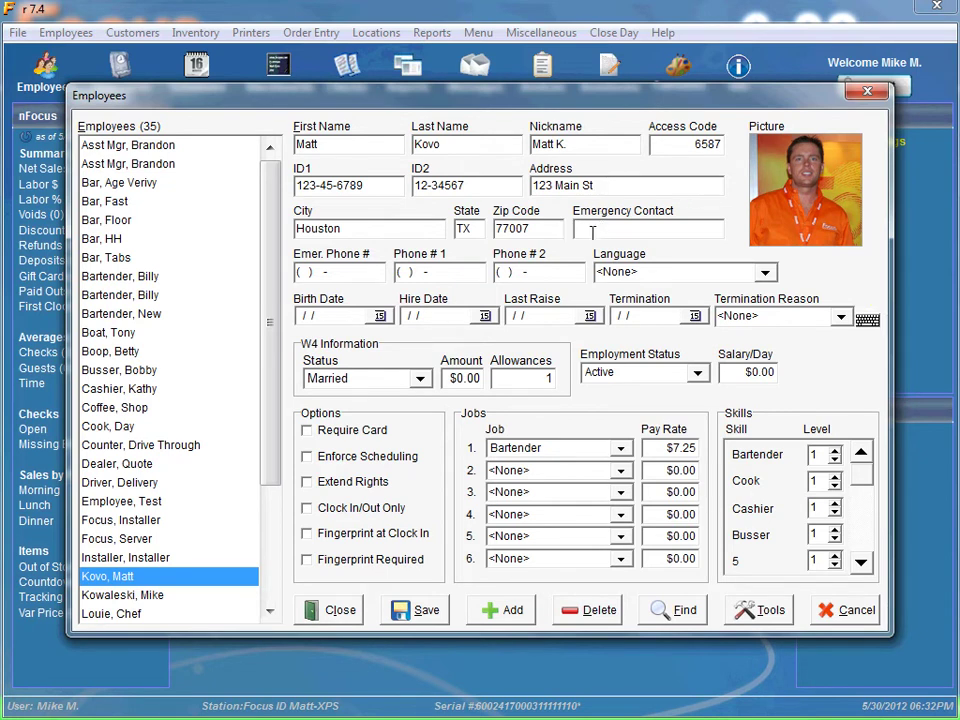
key("Tab")
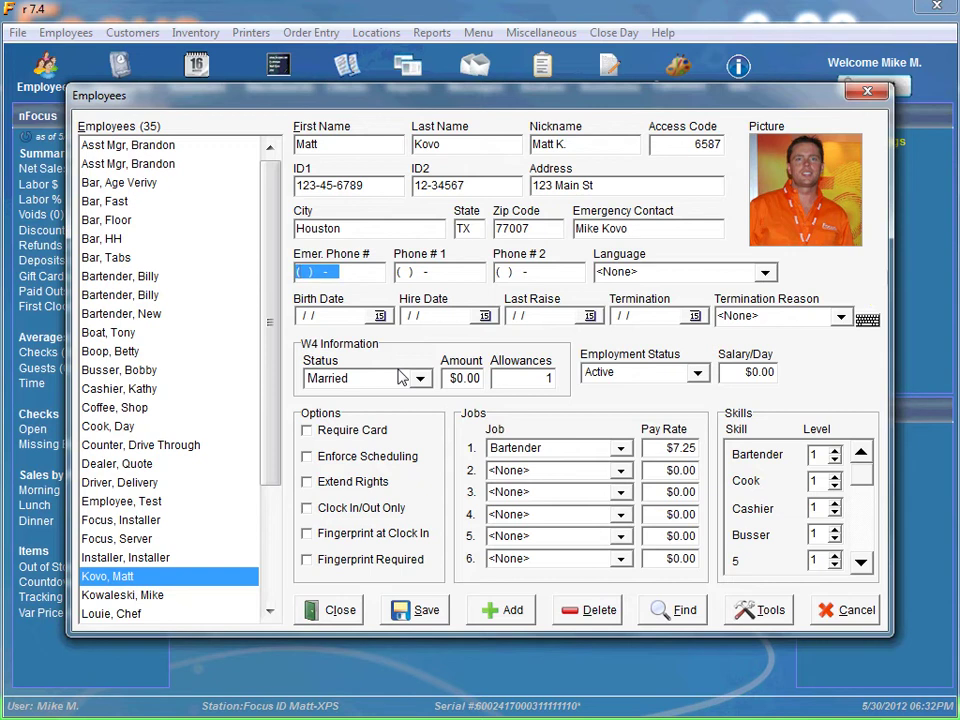
type("512) 555-1212")
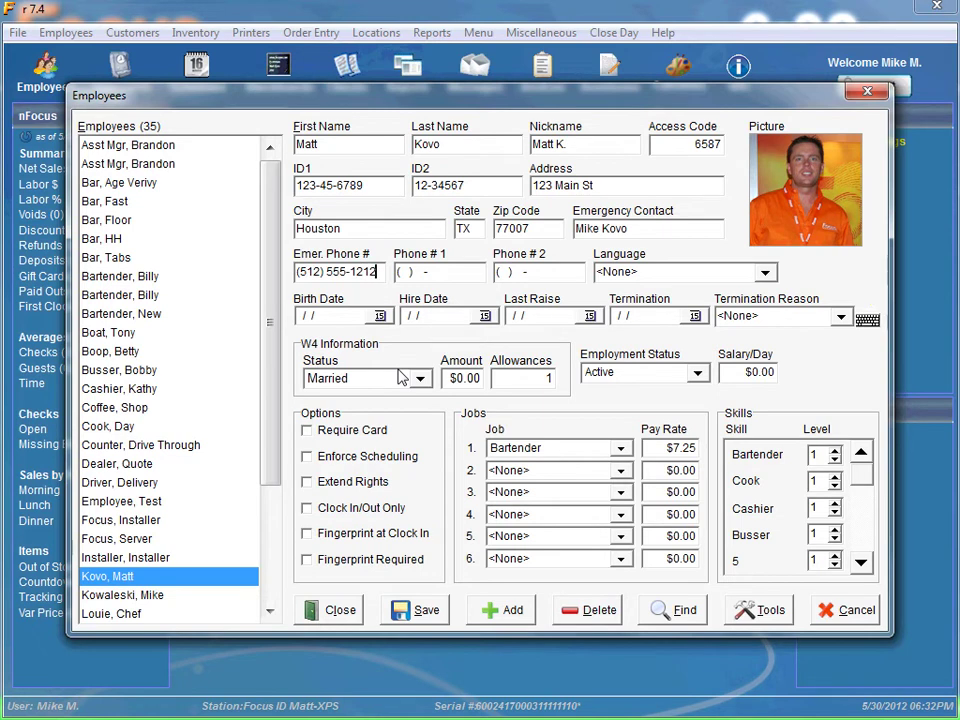
key("Tab")
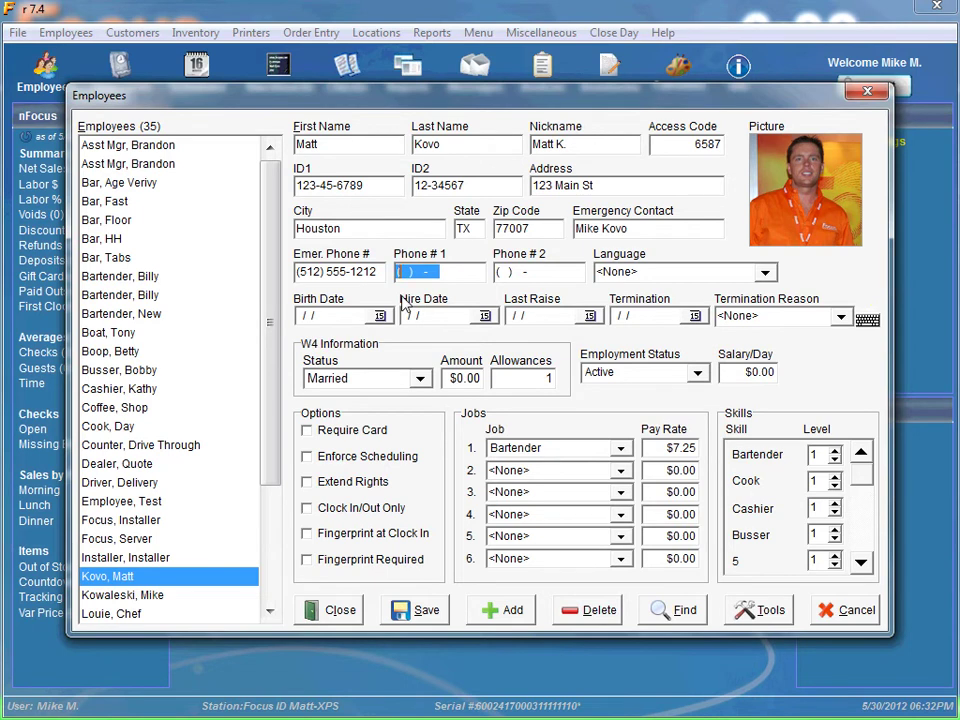
type("713) ")
type("555-")
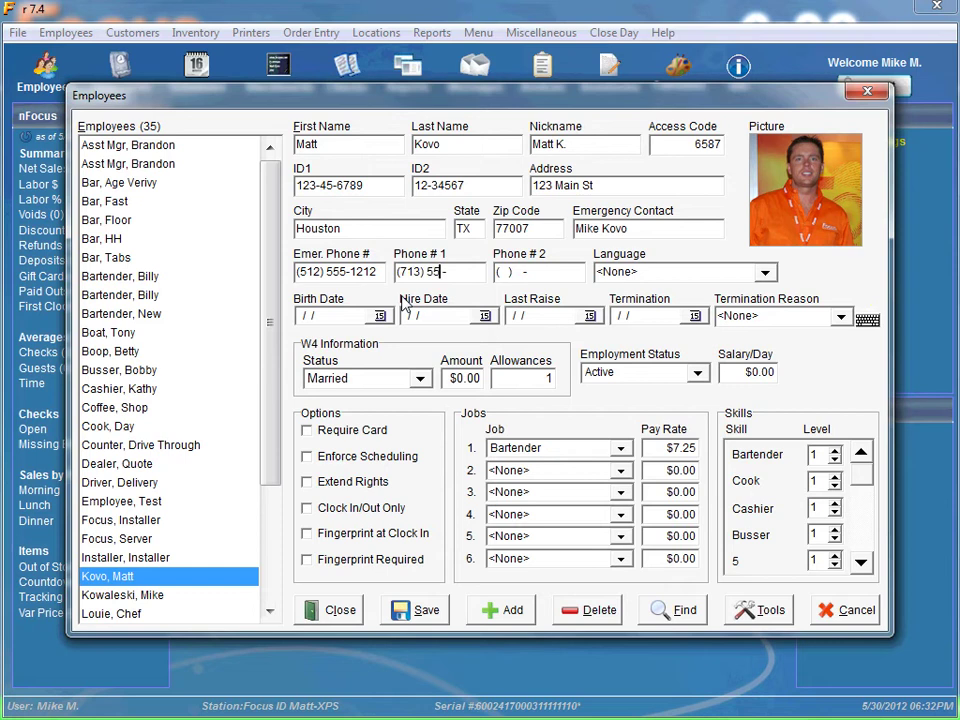
type("2323")
key("Tab")
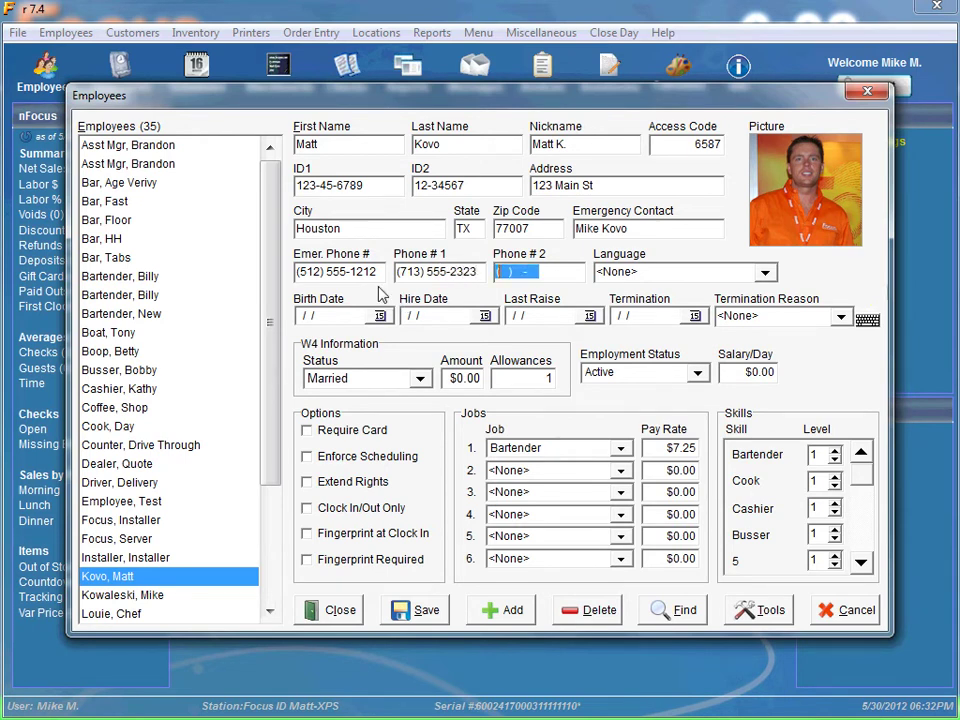
type("713) 555-3434")
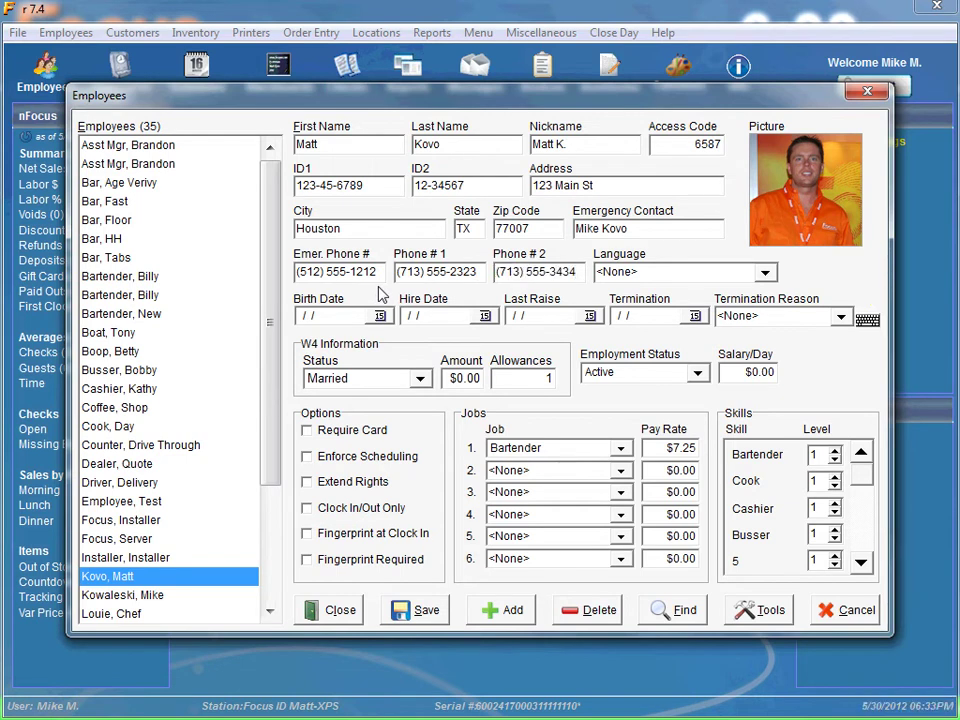
Step: Set the Language dropdown to English after briefly trying Spanish
left_click(765, 274)
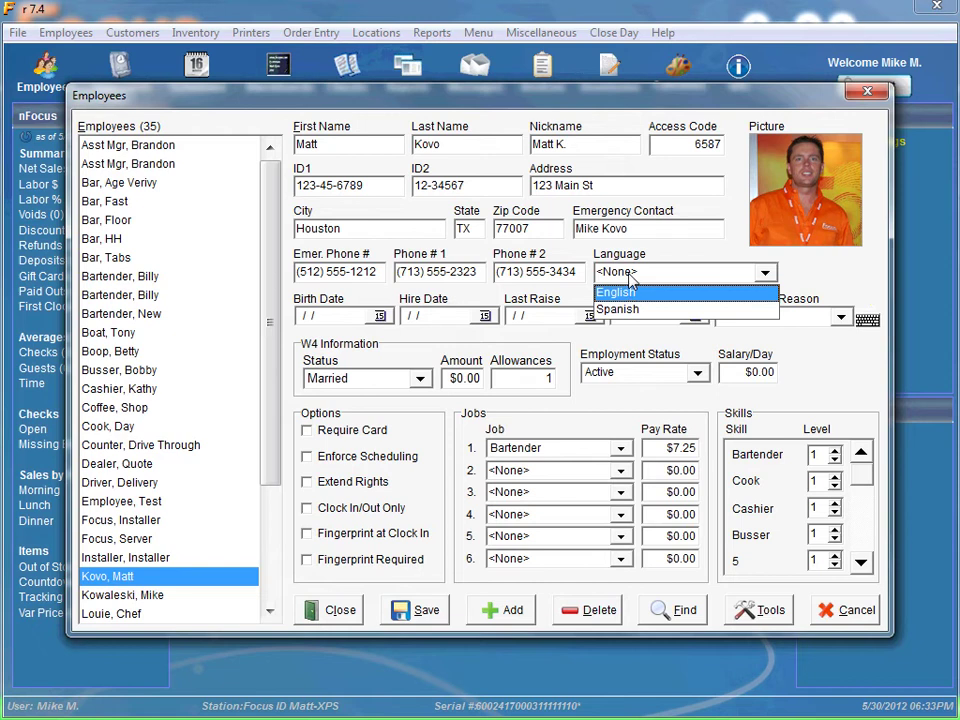
left_click(618, 293)
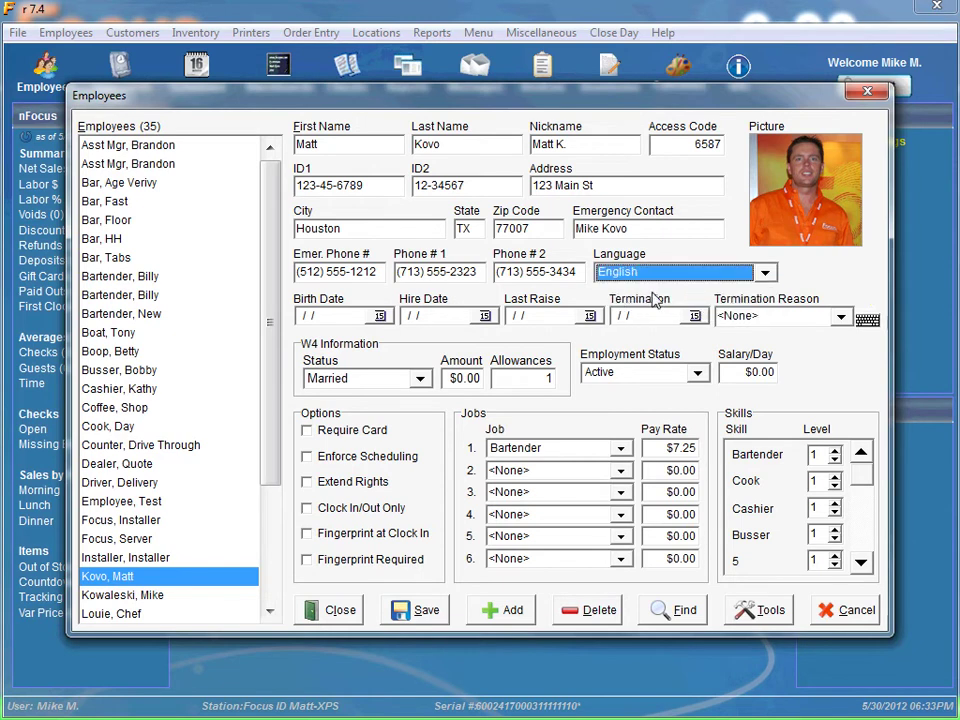
left_click(765, 272)
left_click(632, 311)
left_click(658, 273)
left_click(615, 293)
key("Tab")
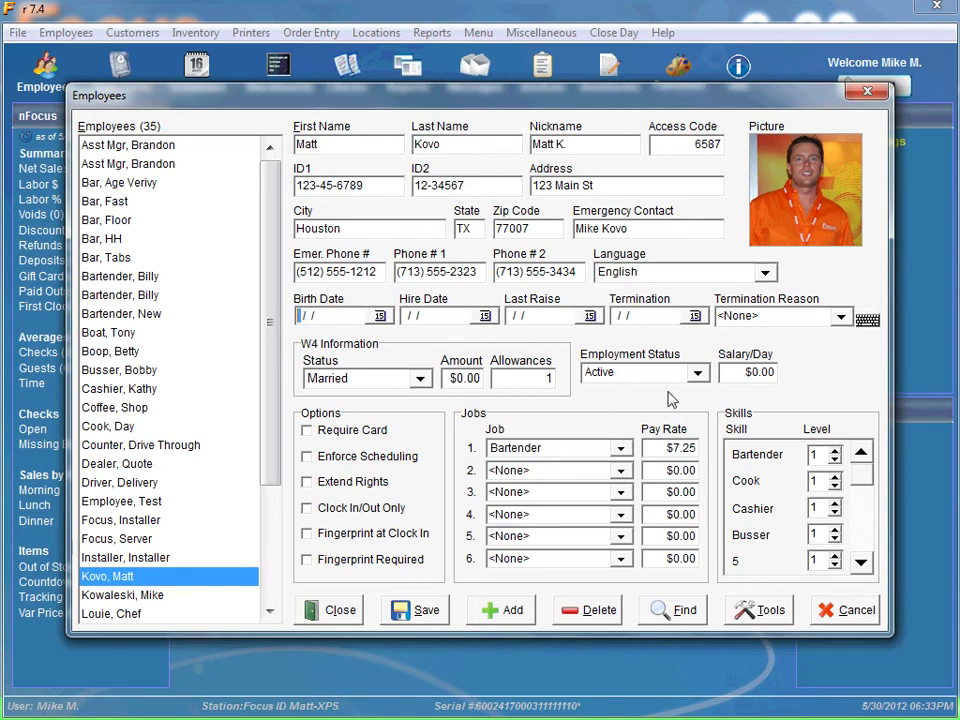
type("06/19/1975")
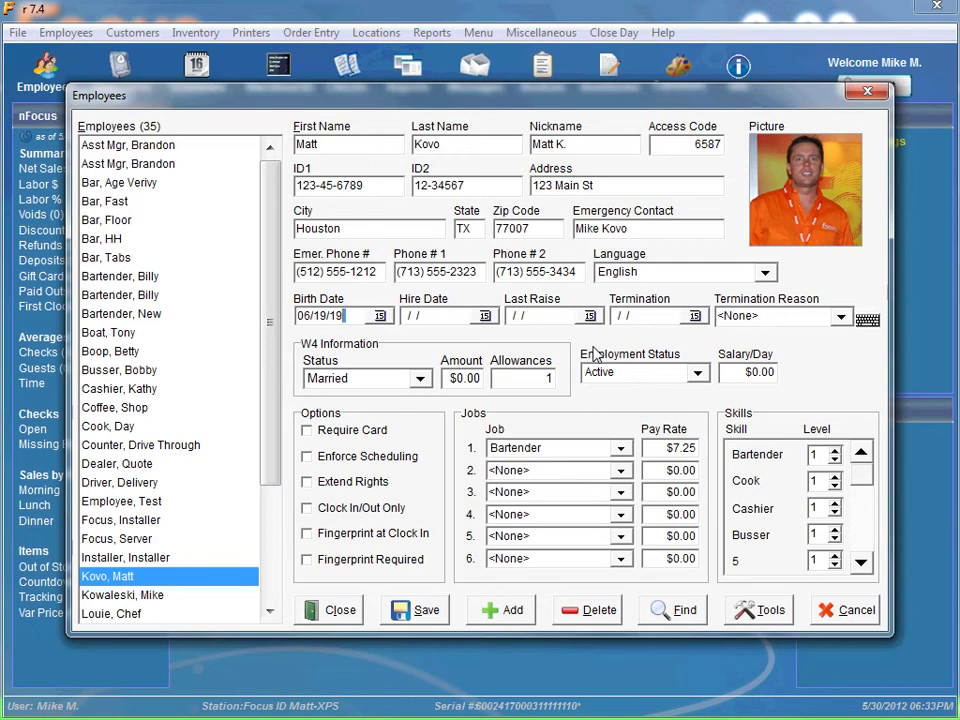
left_click(485, 315)
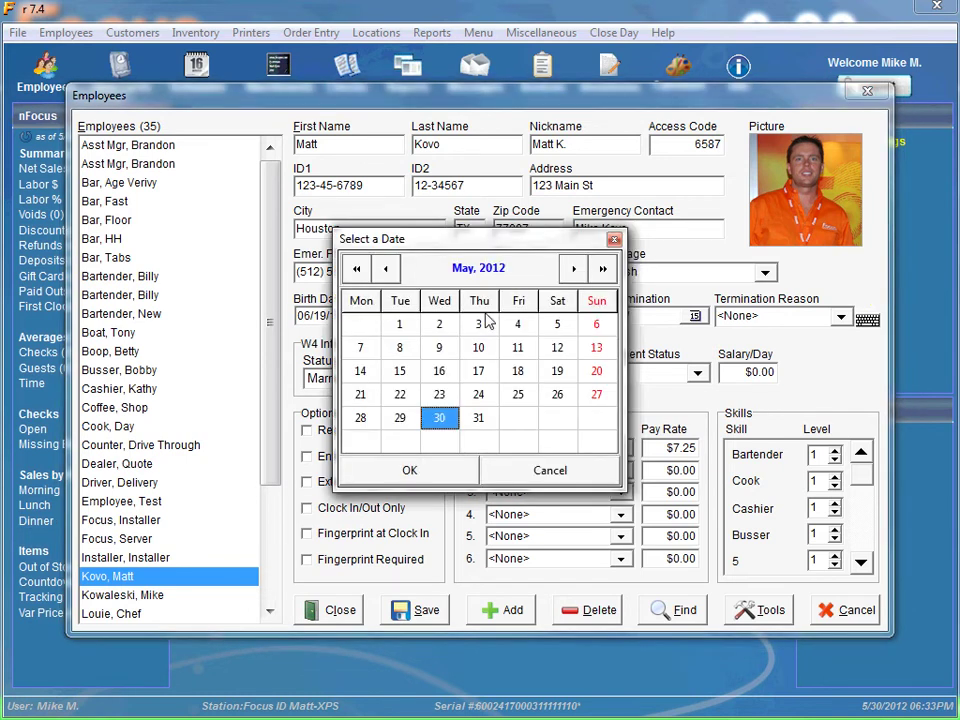
left_click(410, 470)
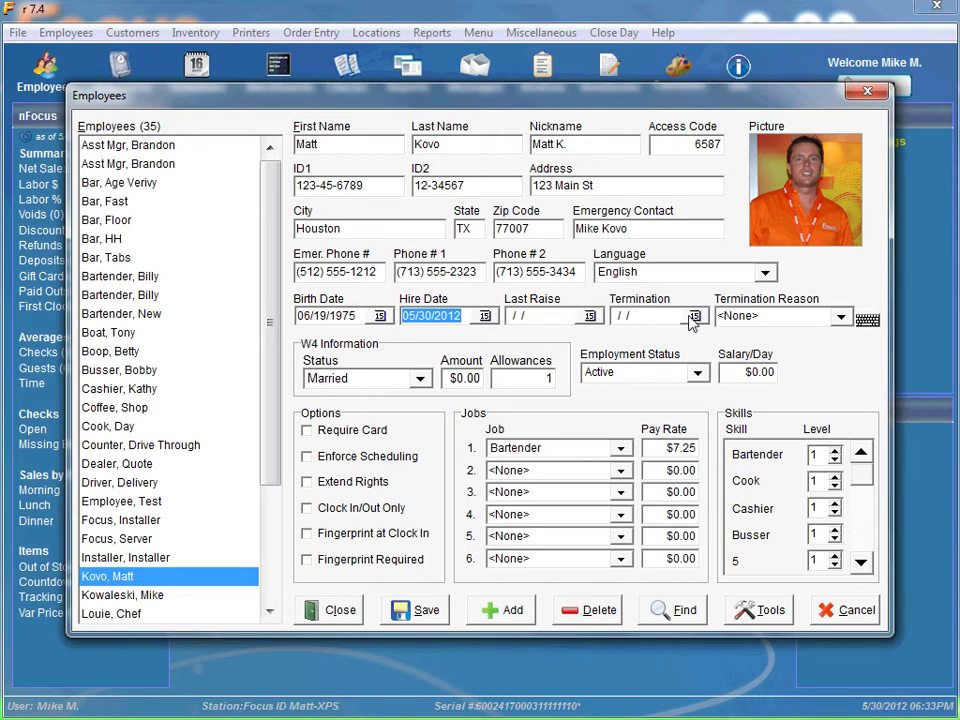
left_click(840, 316)
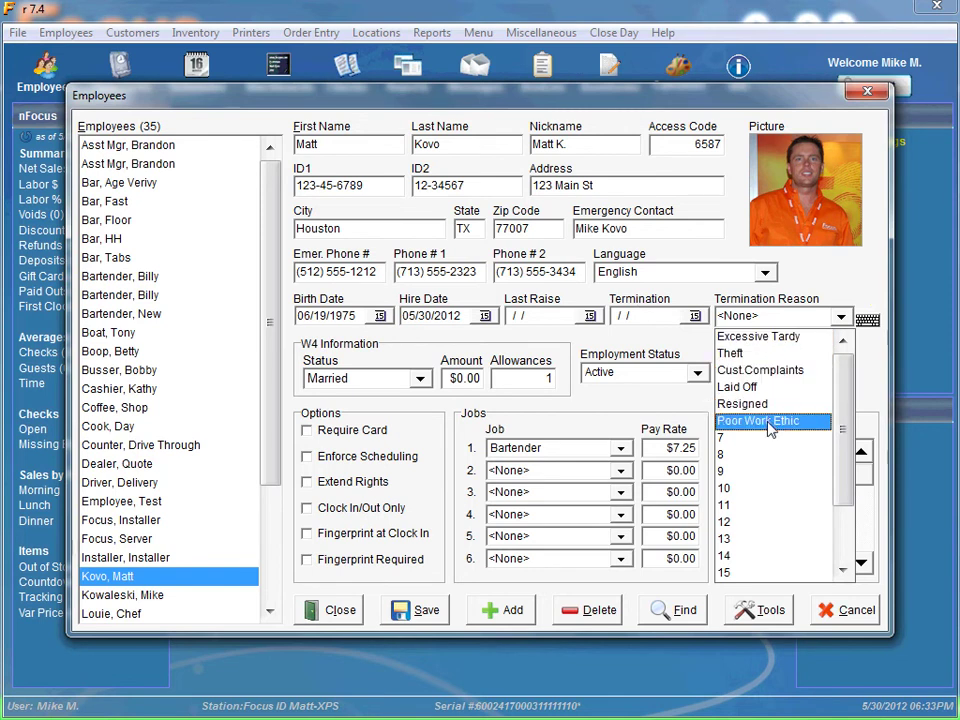
left_click(826, 289)
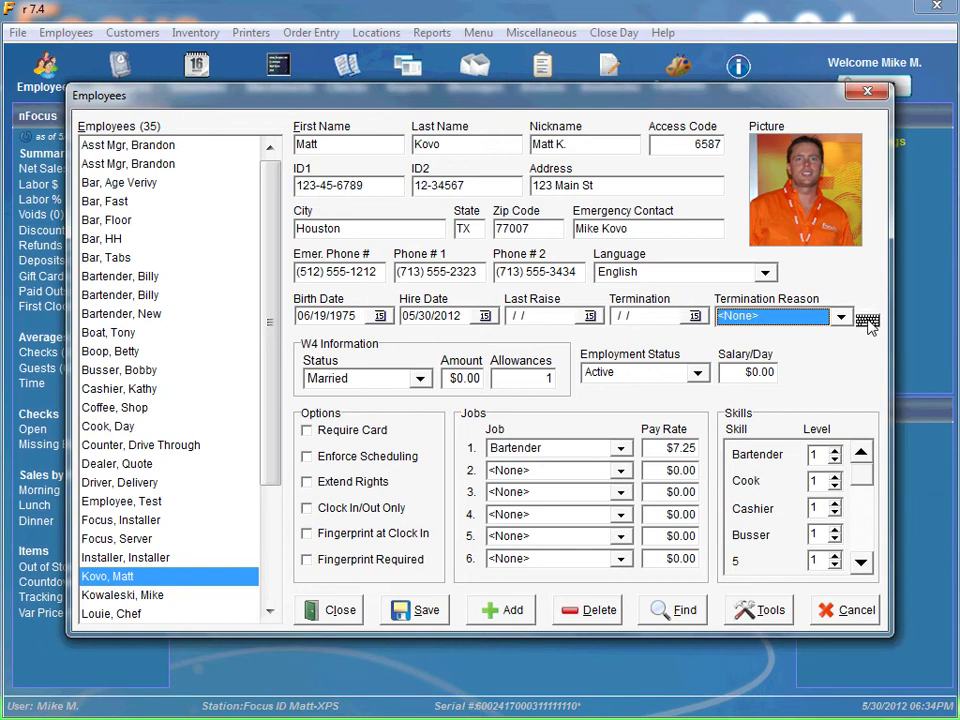
left_click(867, 321)
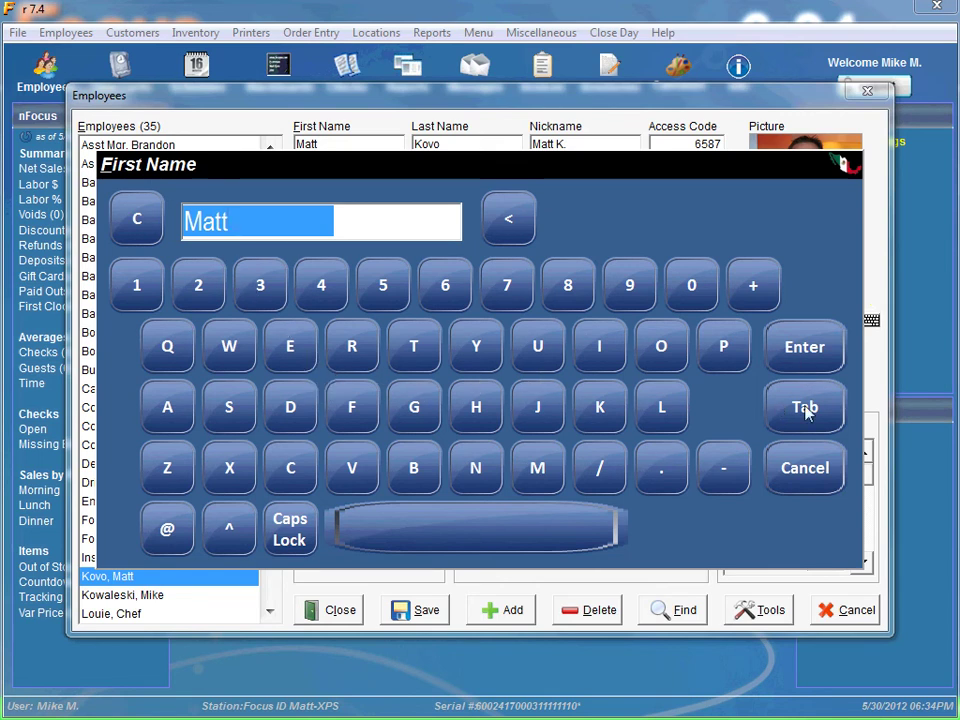
left_click(806, 474)
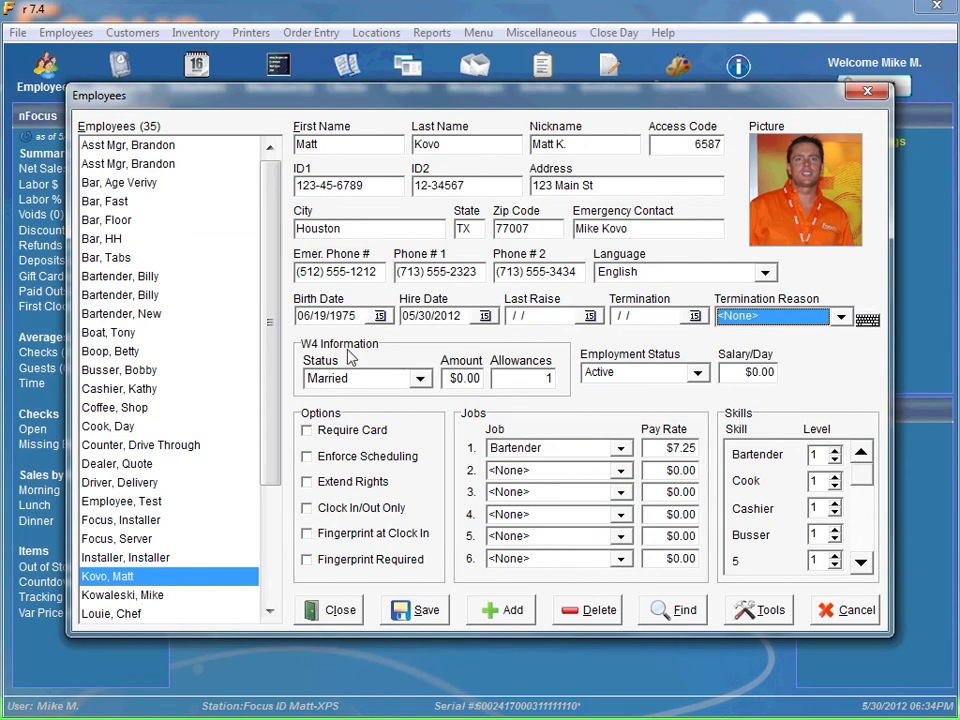
Step: Pick Single in the W4 Status dropdown, keeping $0.00 and 1 allowance
left_click(421, 380)
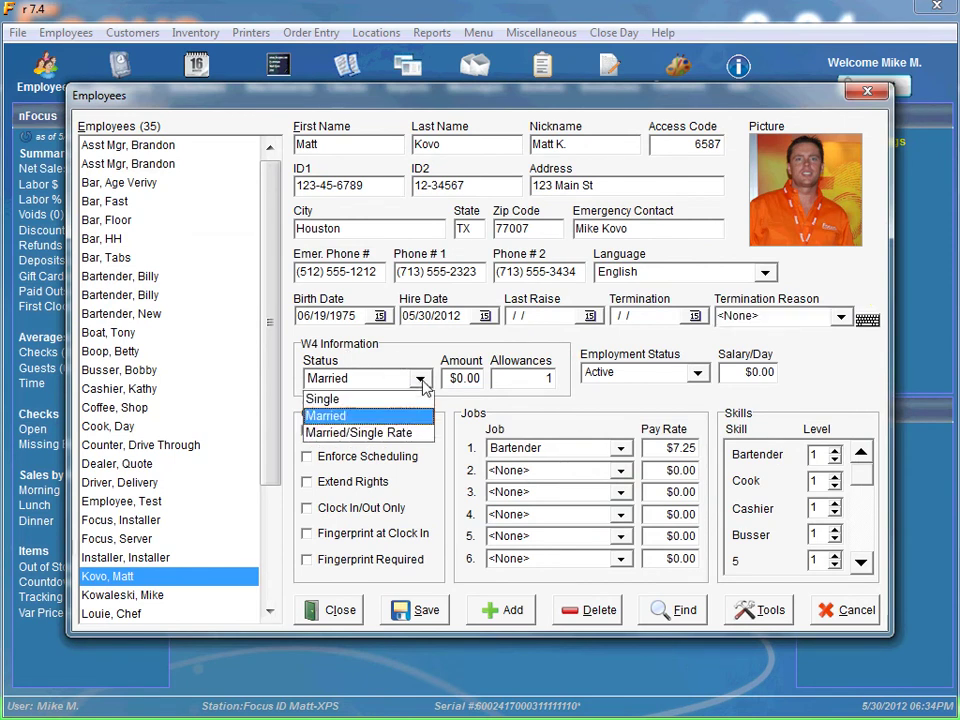
left_click(350, 398)
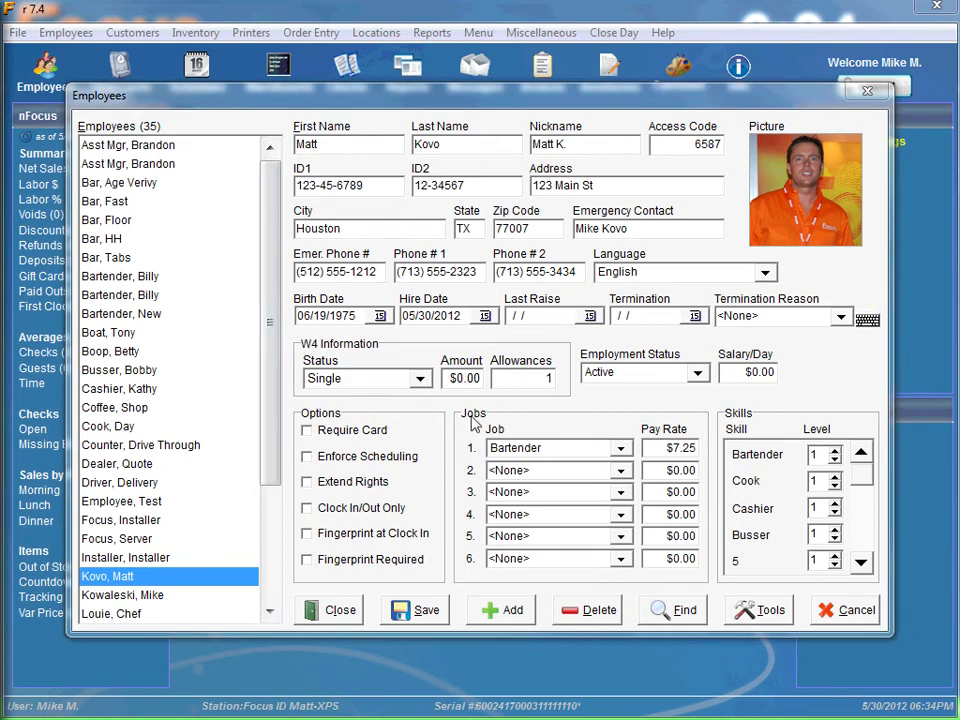
left_click(698, 374)
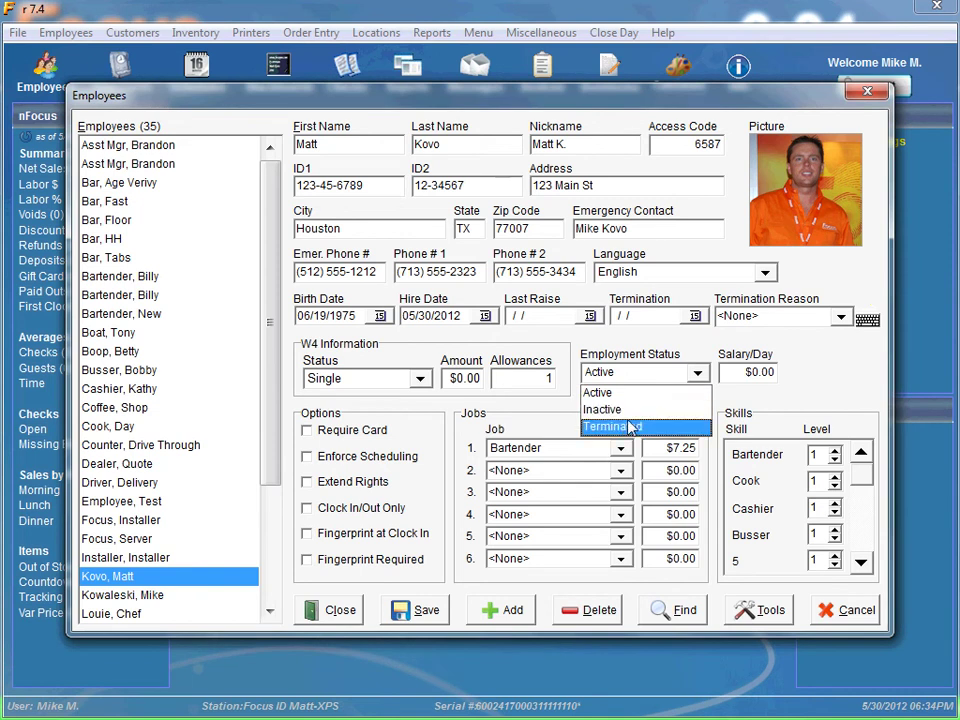
left_click(819, 351)
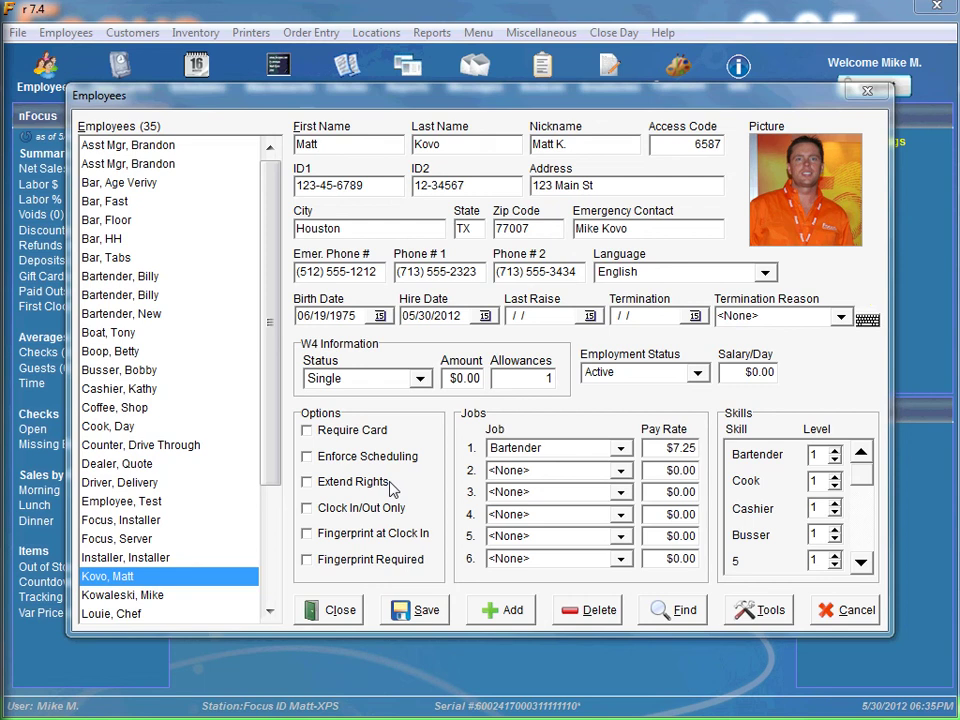
Step: Choose Manager for Jobs row 2 and tick the Extend Rights option
left_click(614, 471)
left_click(538, 549)
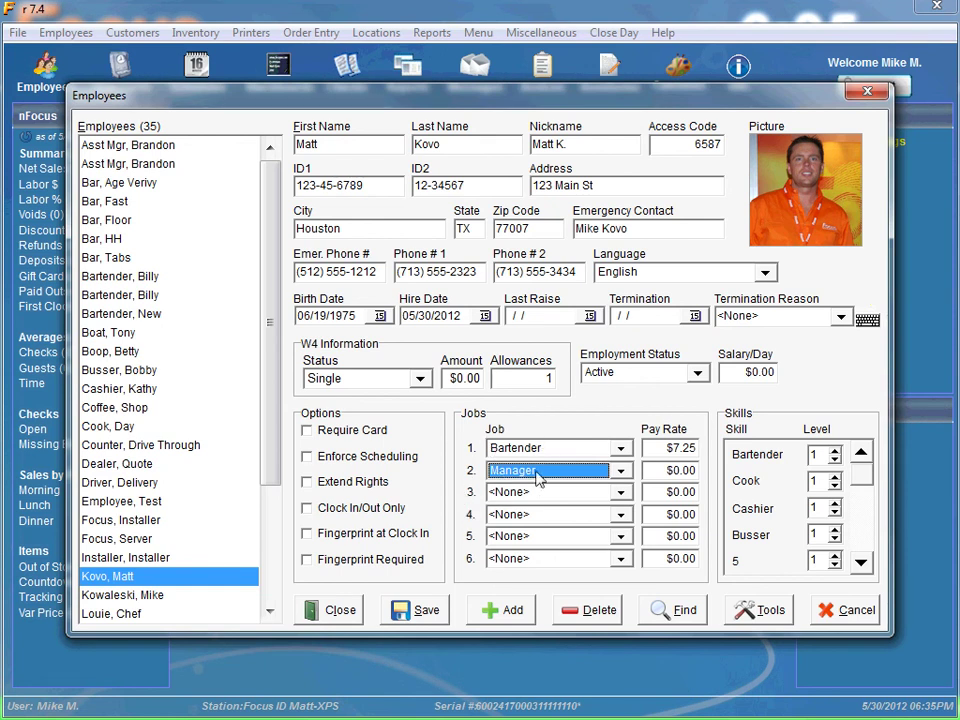
left_click(312, 487)
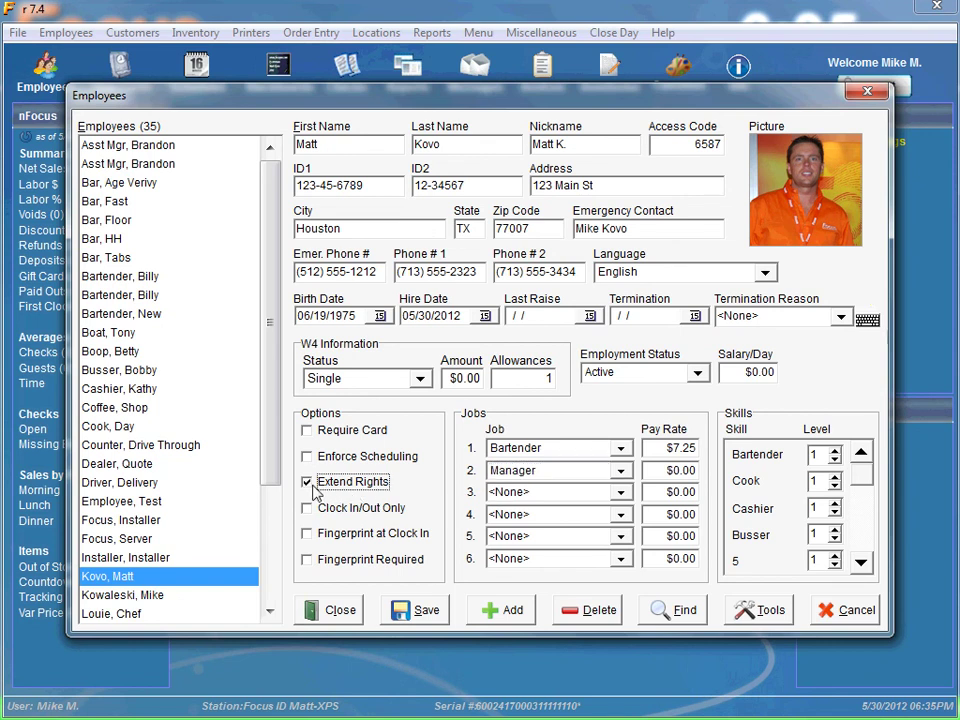
left_click(357, 514)
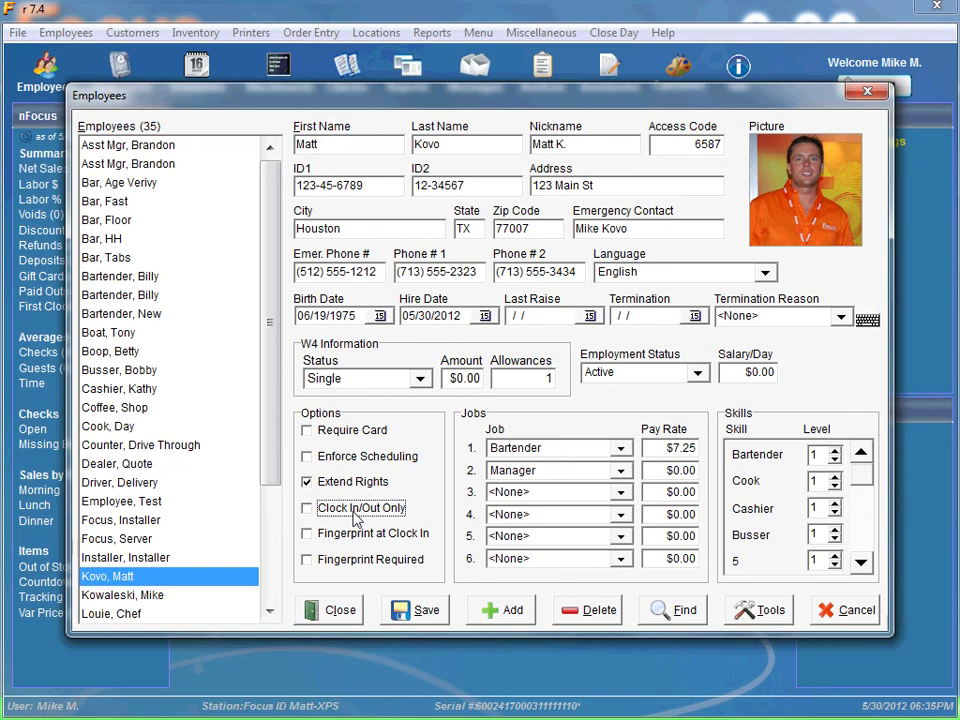